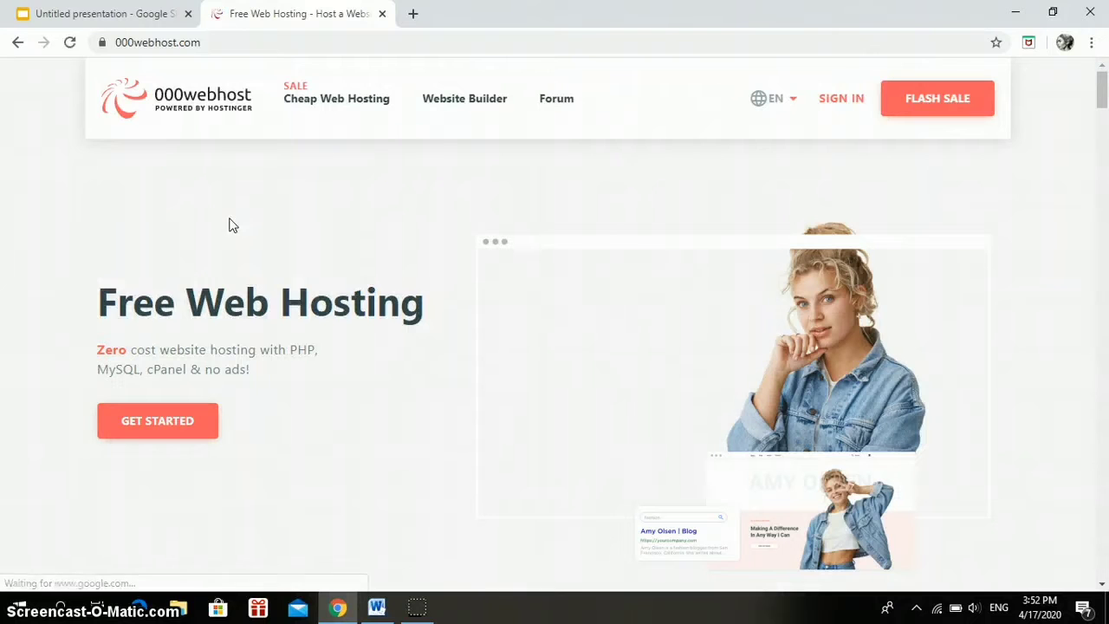
# Switch the 000webhost homepage language from EN to Indonesia and go to DAFTAR to sign in.
pyautogui.click(775, 102)
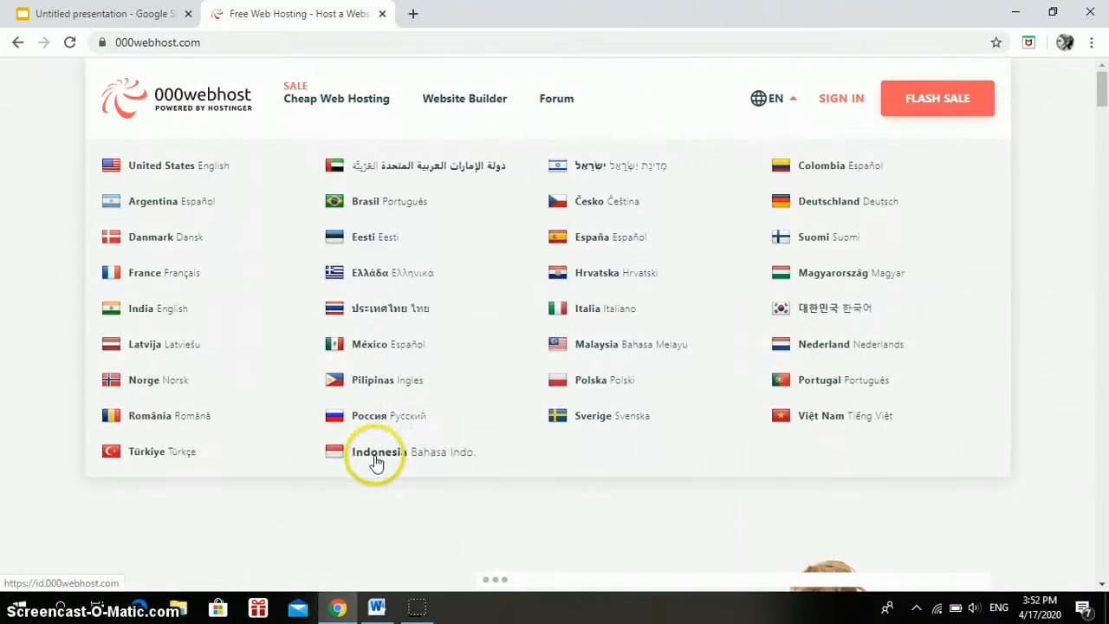
pyautogui.click(375, 454)
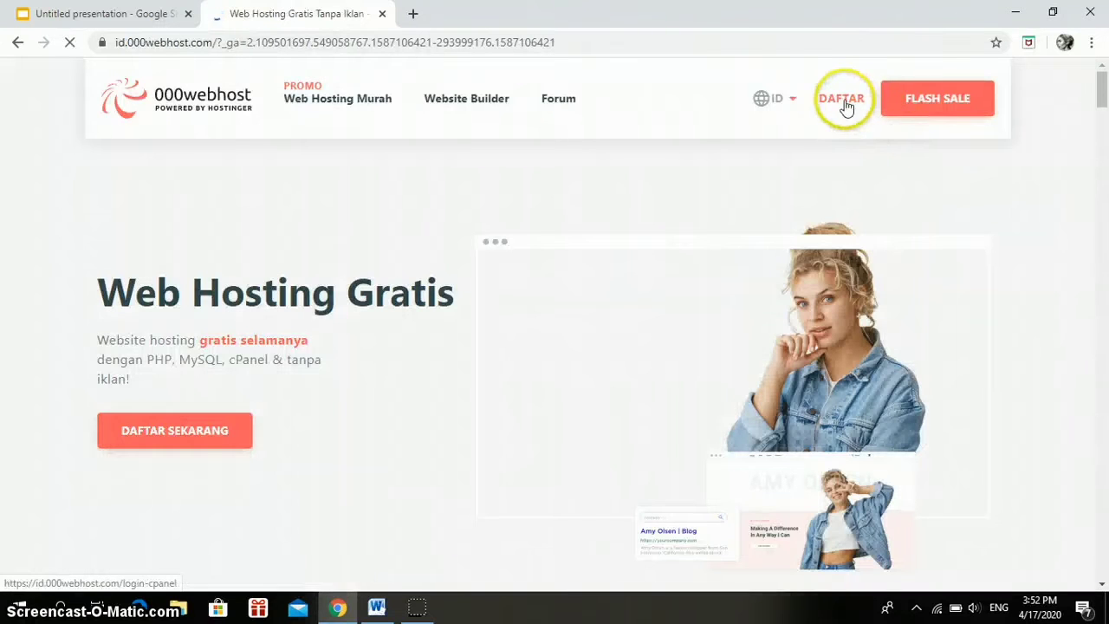
pyautogui.click(854, 99)
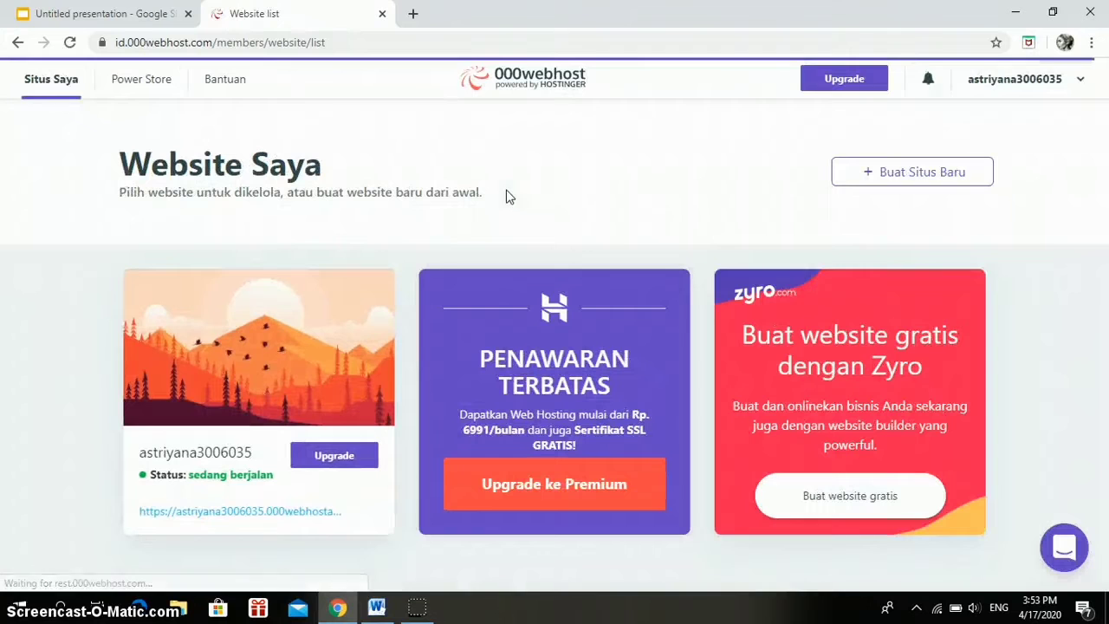
# Open Kelola Website for the existing site on the Website Saya list.
pyautogui.moveTo(147, 342)
pyautogui.click(245, 355)
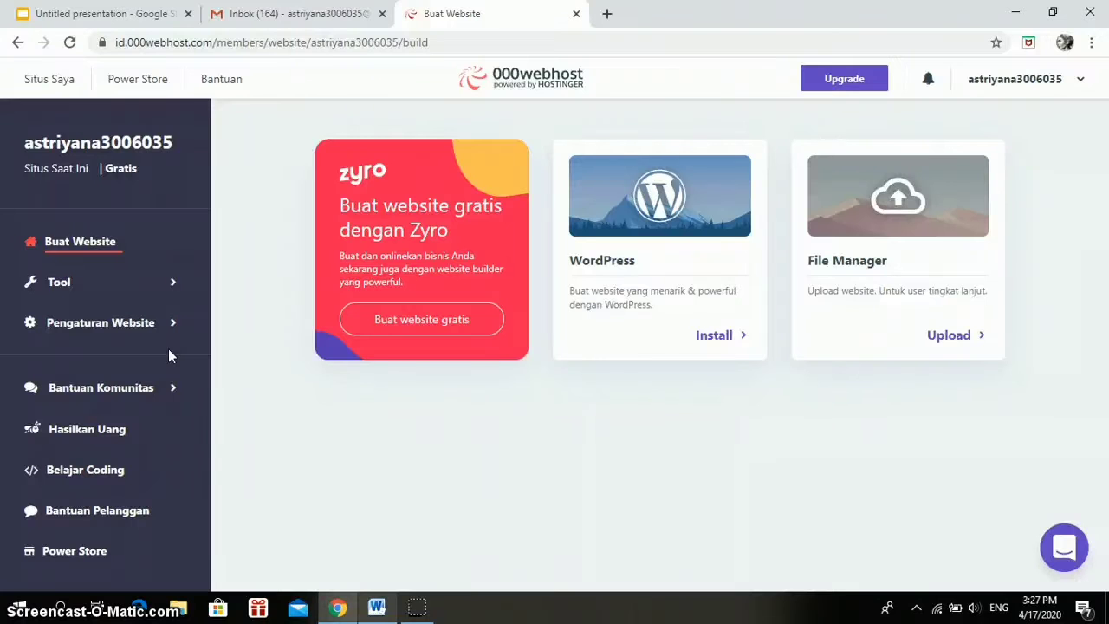
# Install WordPress on the site, setting an admin password in the install dialog.
pyautogui.click(703, 331)
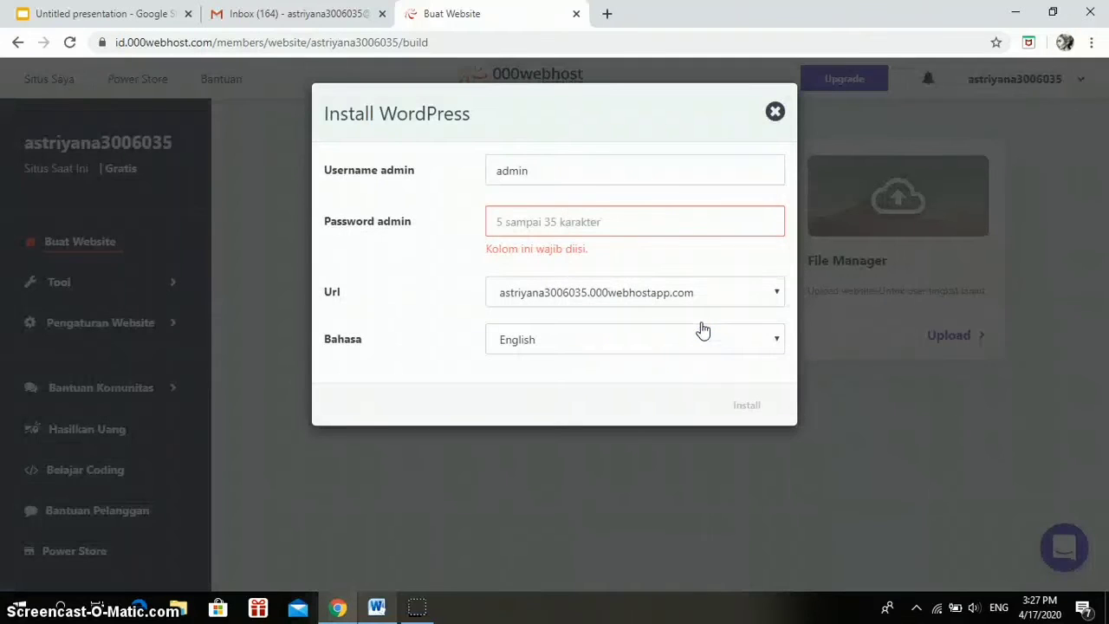
pyautogui.click(613, 214)
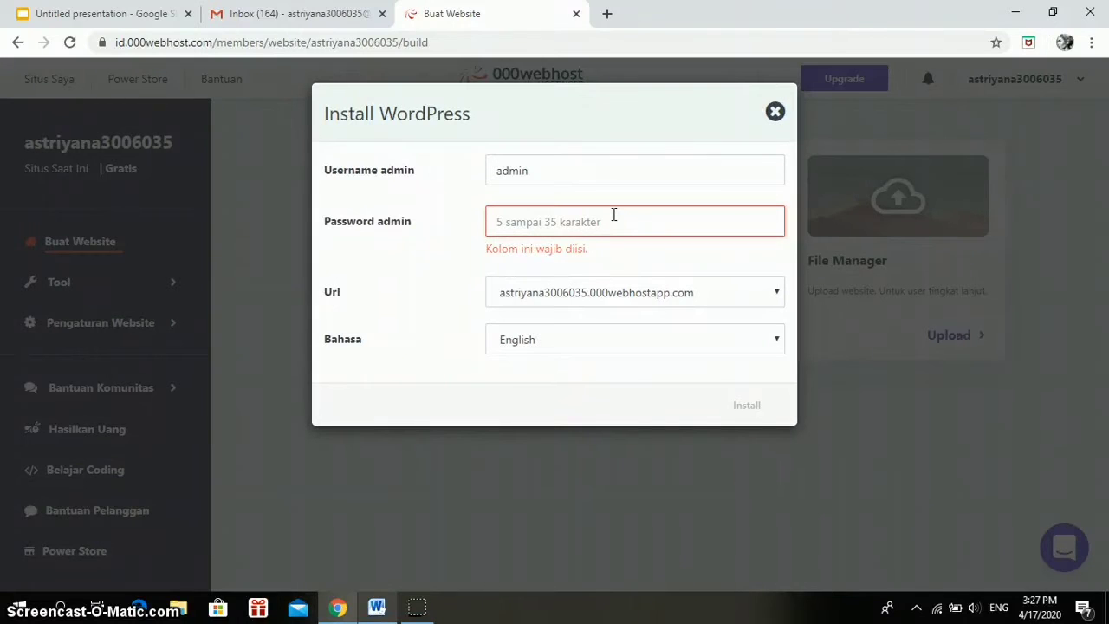
pyautogui.press('BackSpace')
pyautogui.press('BackSpace')
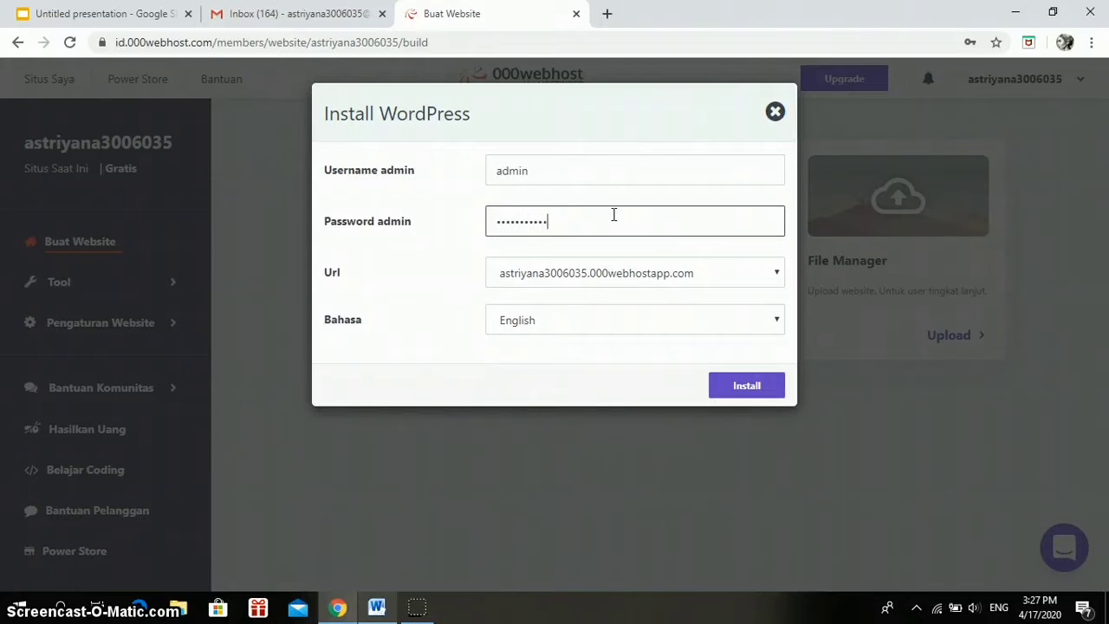
pyautogui.click(728, 384)
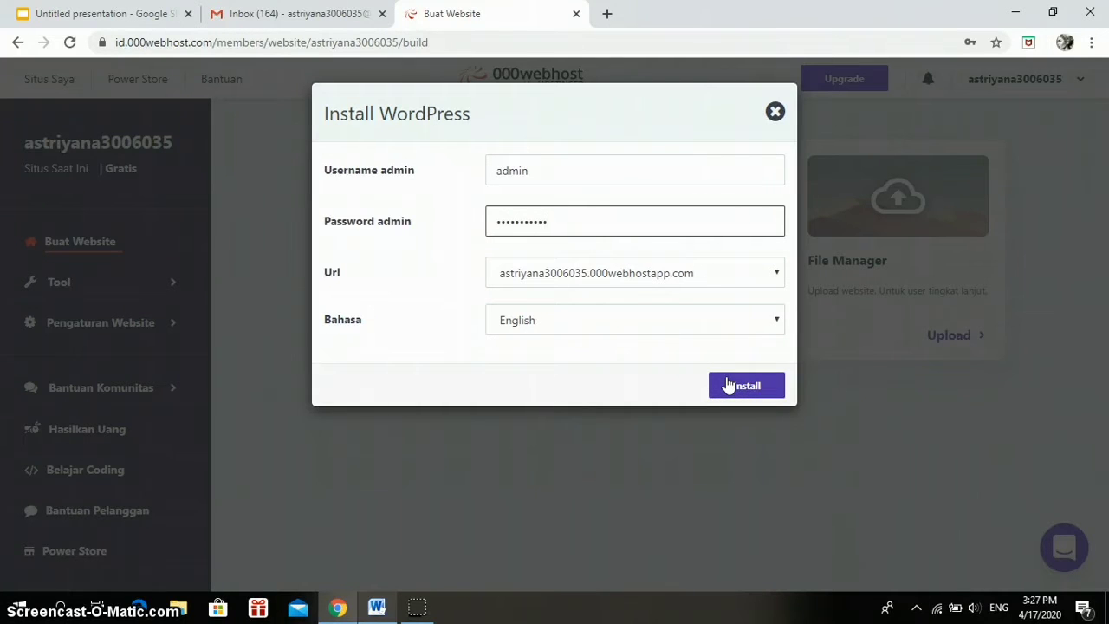
pyautogui.click(728, 385)
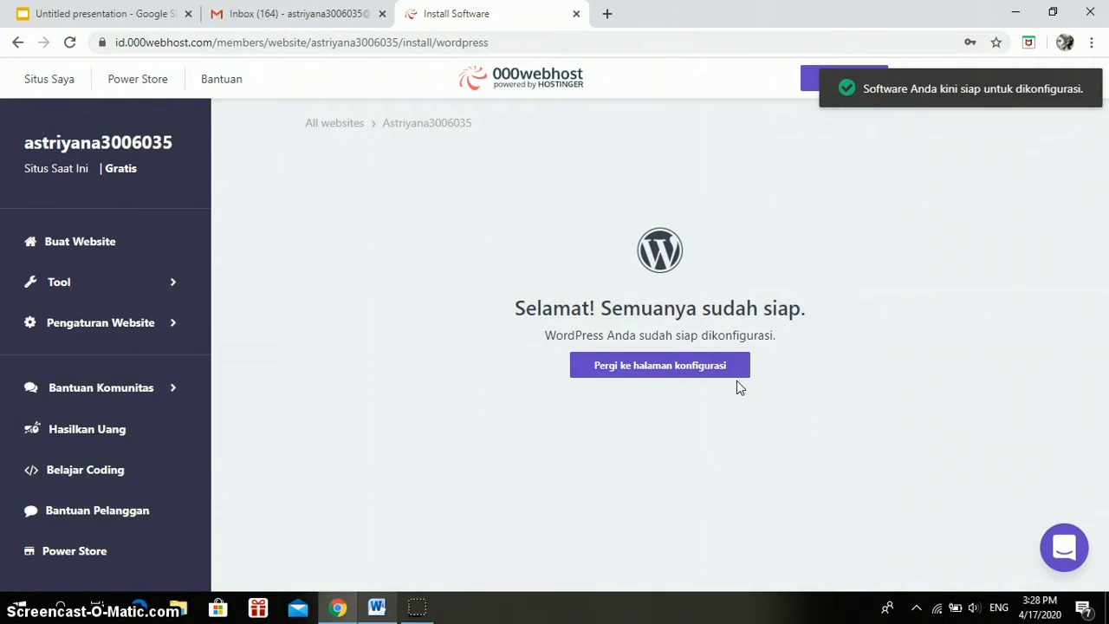
# Open the new site's configuration login and enter username 'admin' and the account password.
pyautogui.click(717, 372)
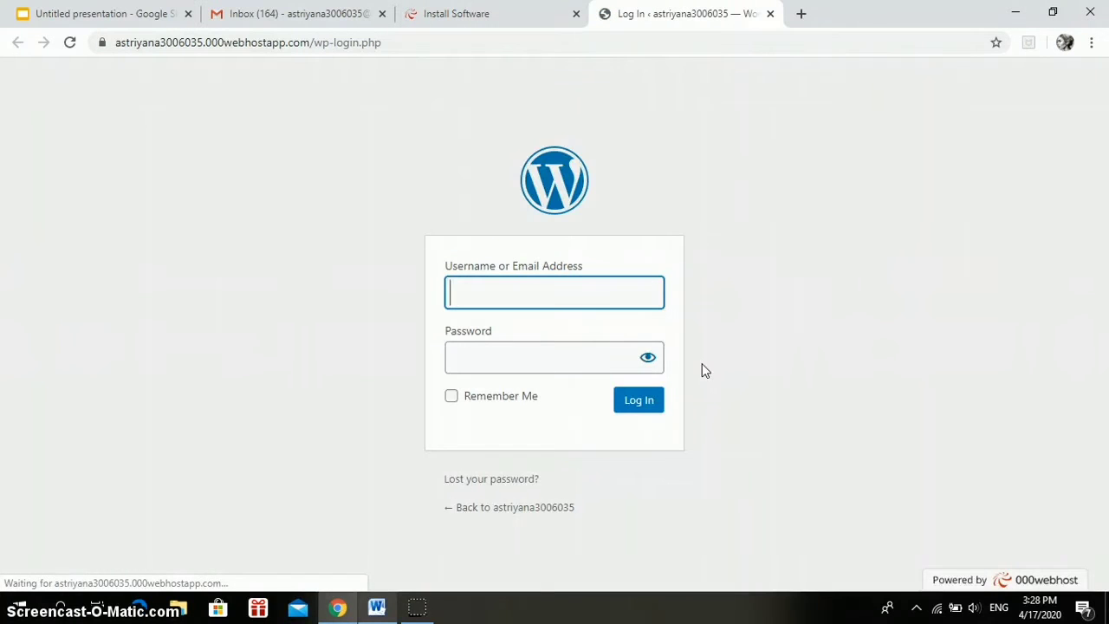
pyautogui.click(607, 314)
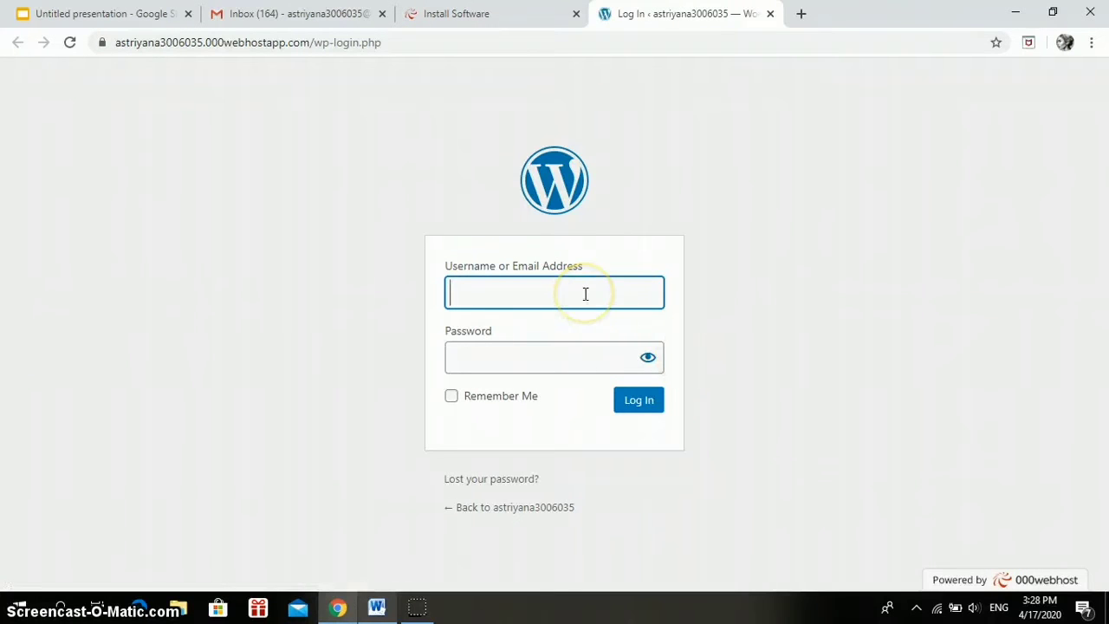
pyautogui.write('admin')
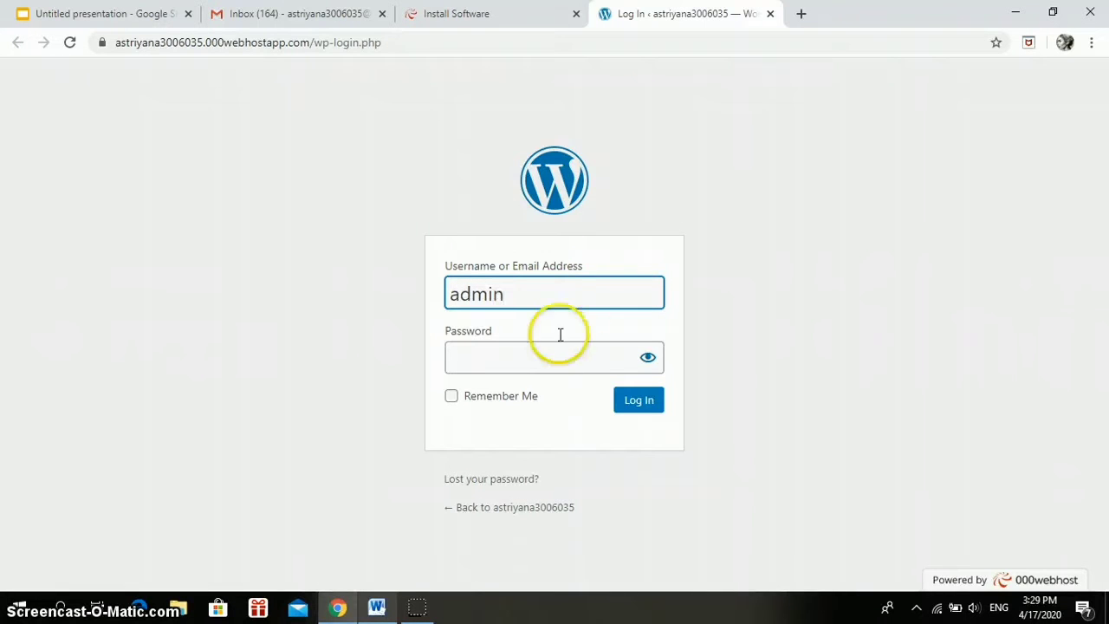
pyautogui.click(547, 357)
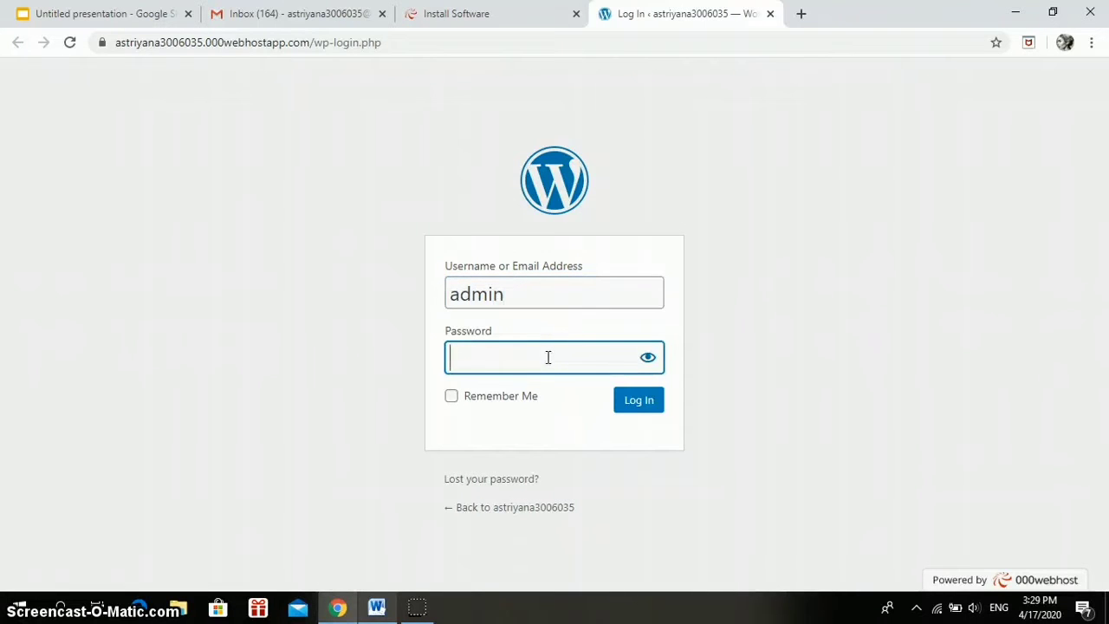
pyautogui.write('•••••••••••')
# Log in, create a new page, and title it 'TROUBLESHOOTING KEAMANAN JARINGAN PADA JARINGAN WAN'.
pyautogui.click(637, 401)
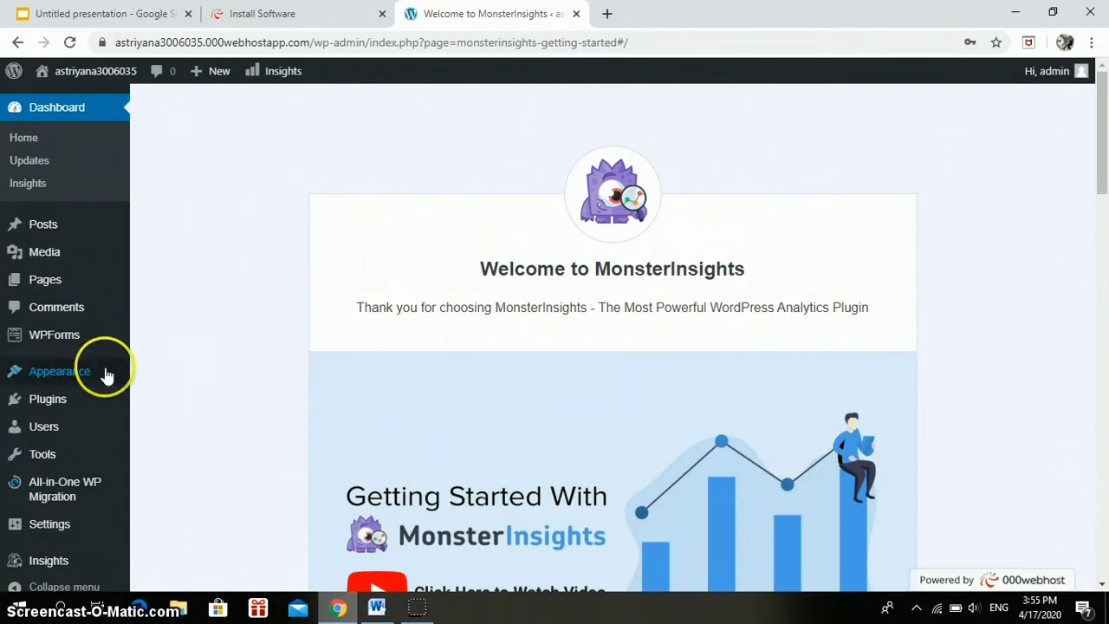
pyautogui.moveTo(73, 291)
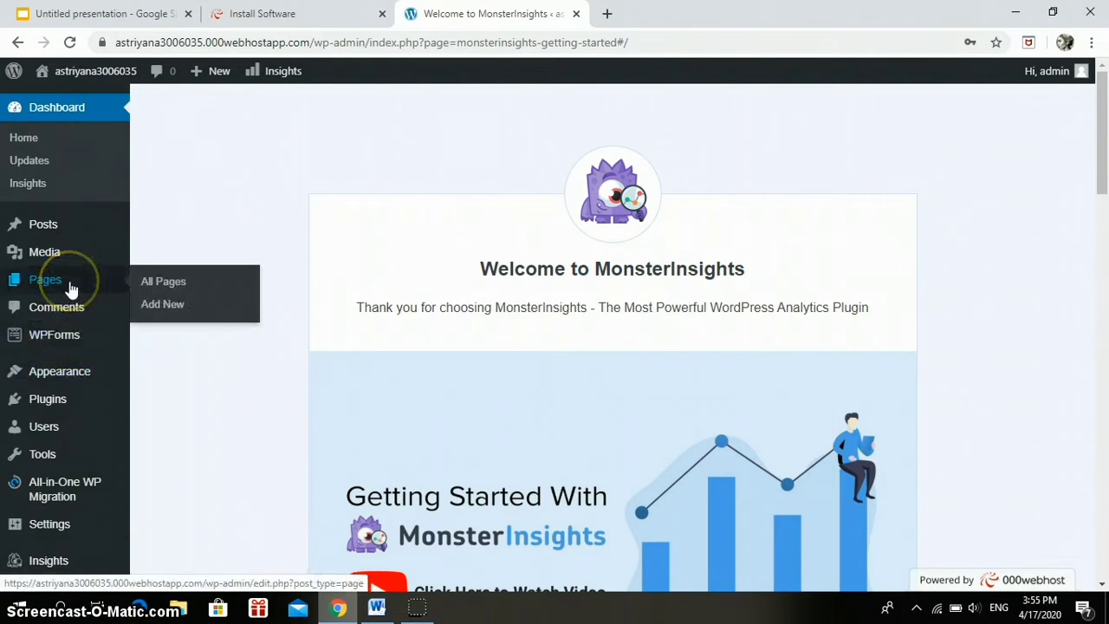
pyautogui.click(176, 315)
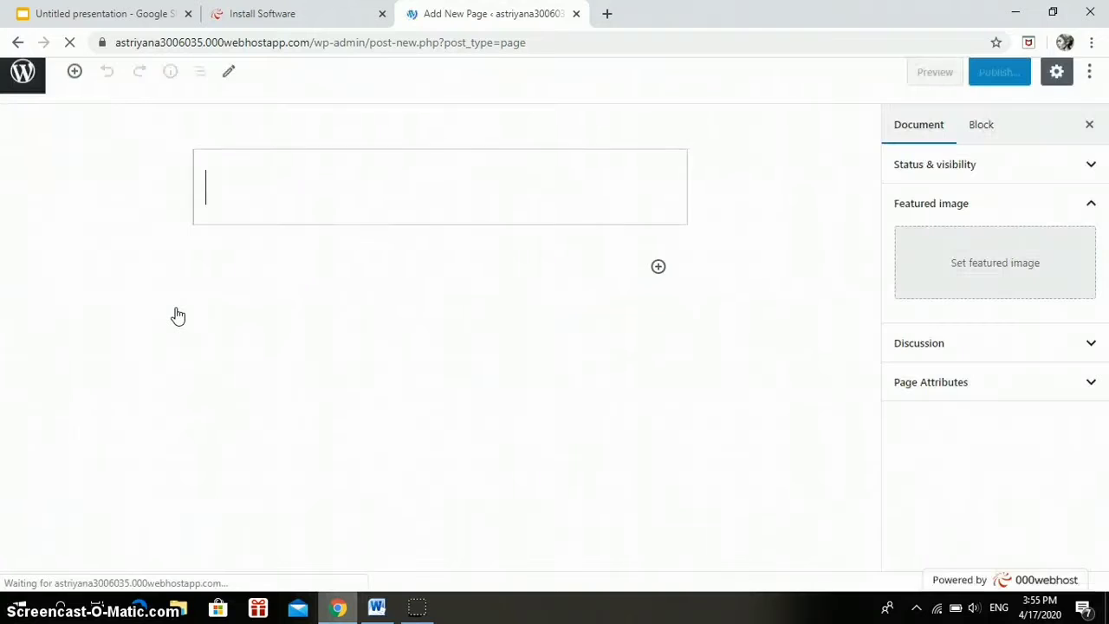
pyautogui.click(297, 186)
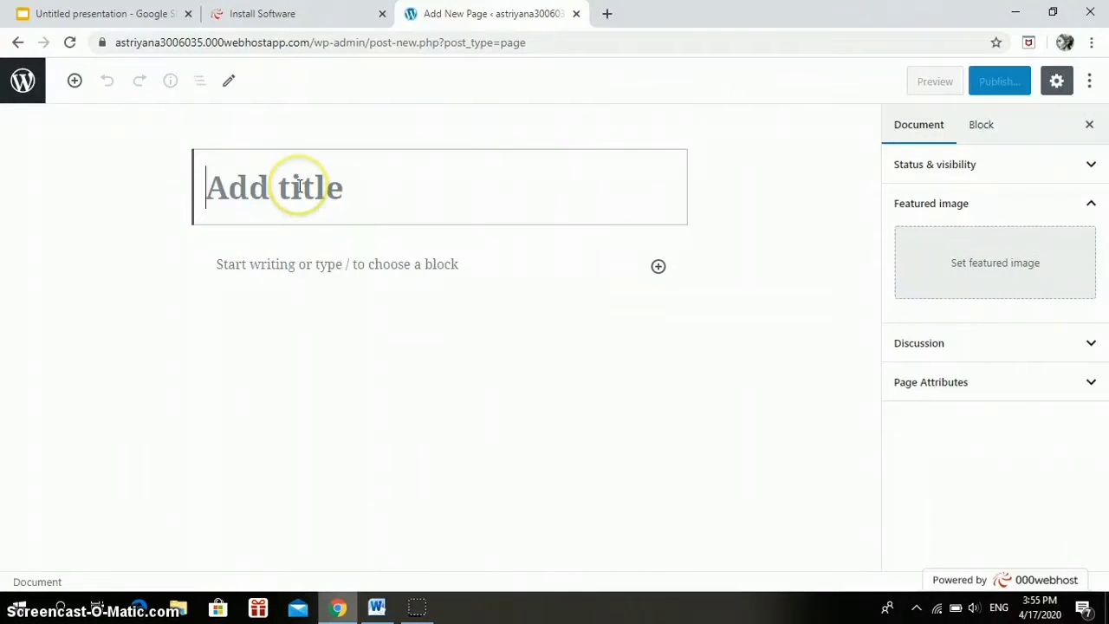
pyautogui.write('T')
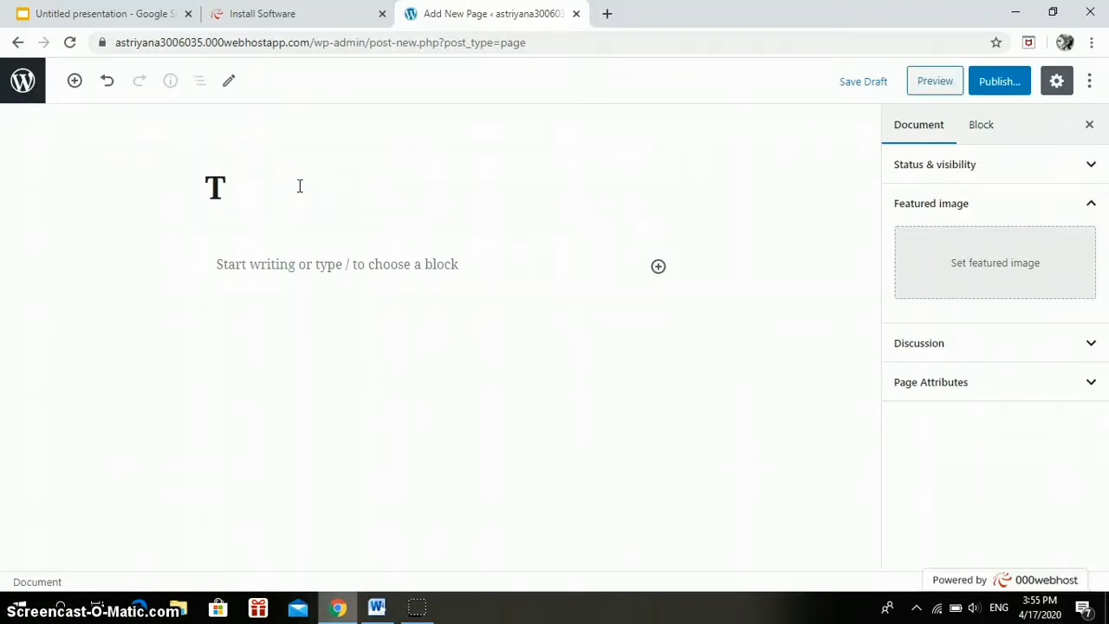
pyautogui.write('ROUBLE')
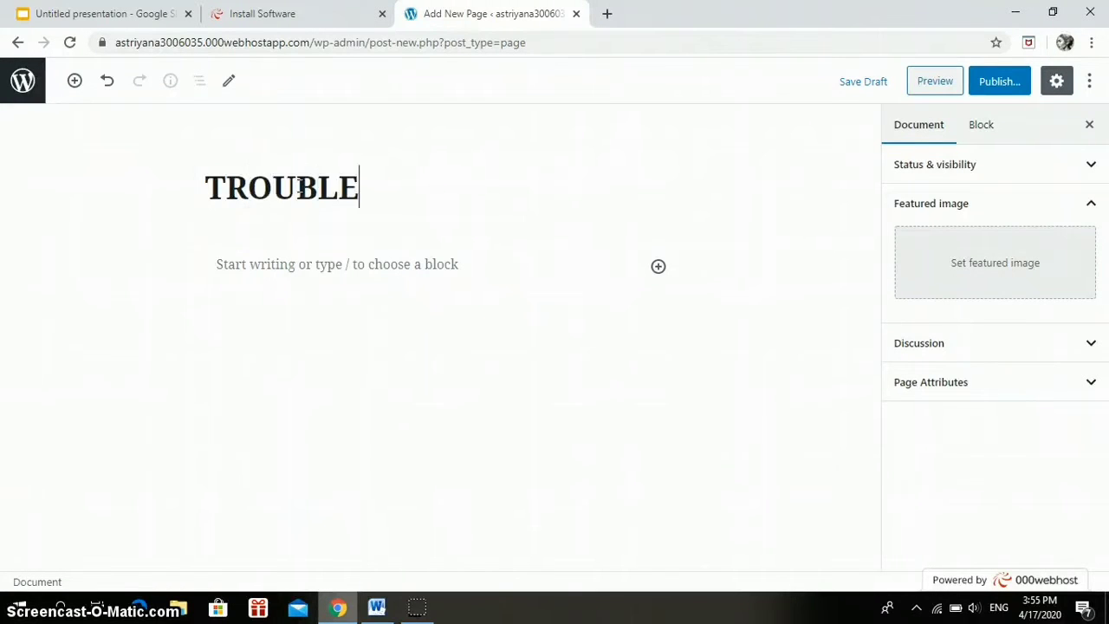
pyautogui.write('SHOOTIN')
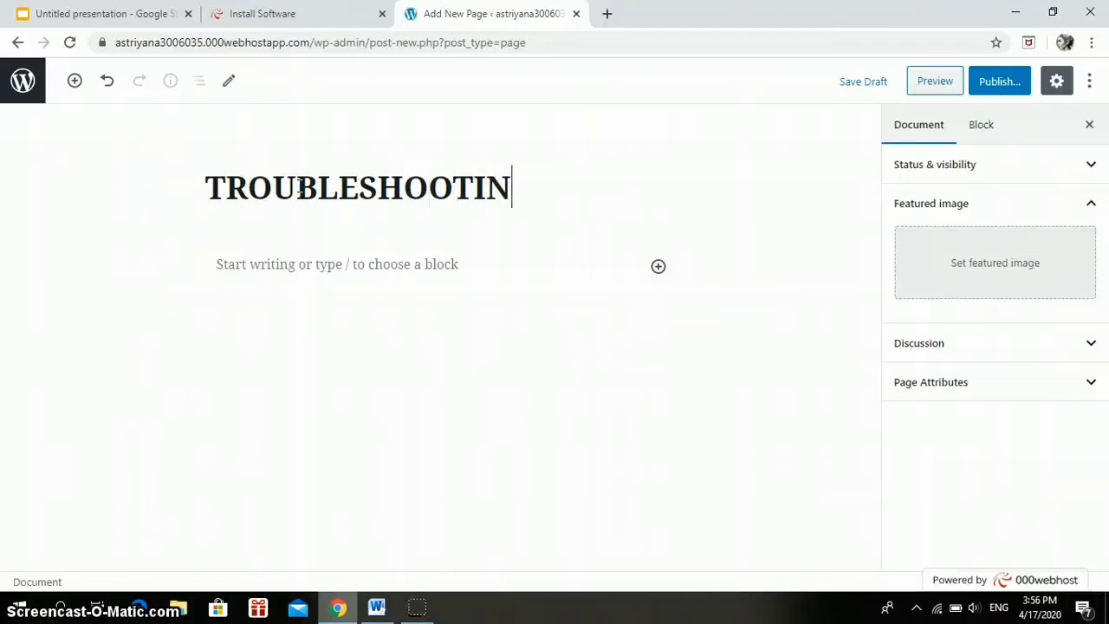
pyautogui.write('G KEA')
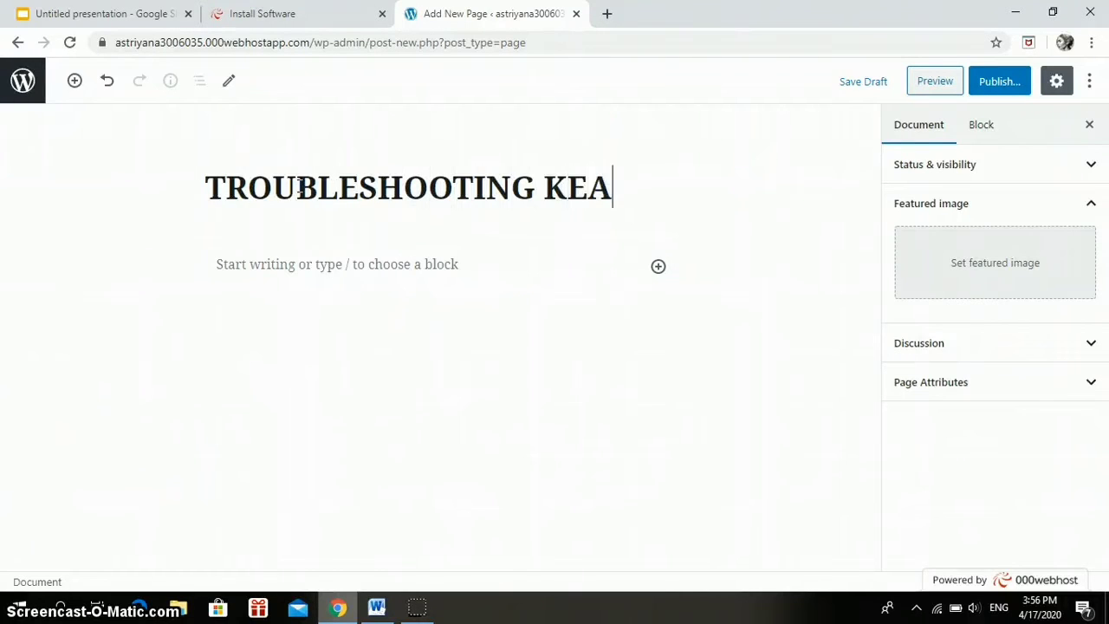
pyautogui.write('MANAN')
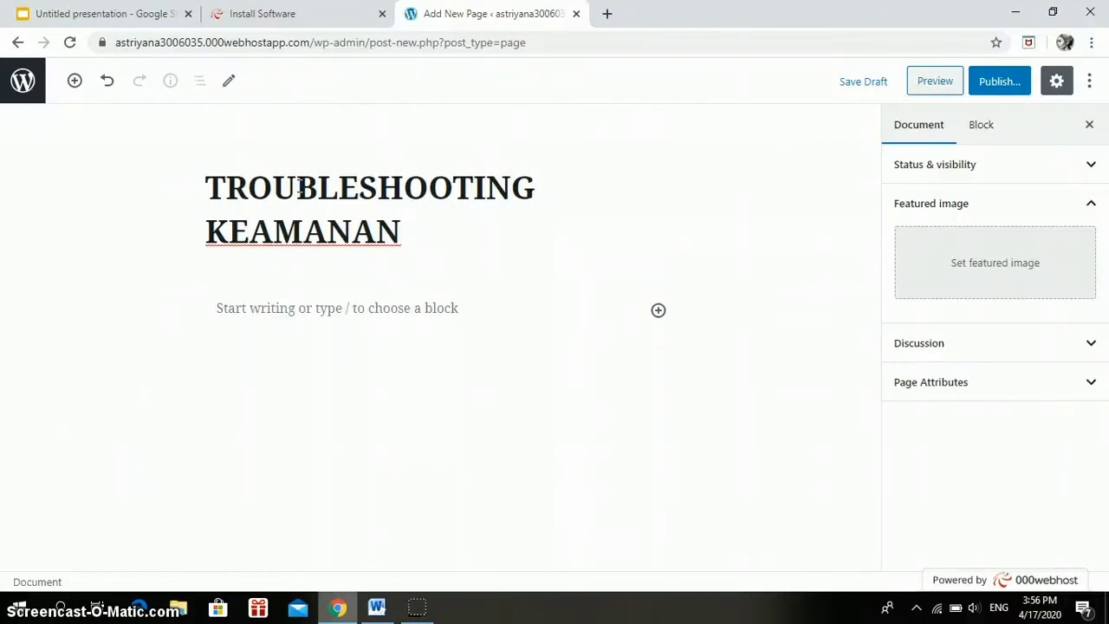
pyautogui.write(' JARINGAN ')
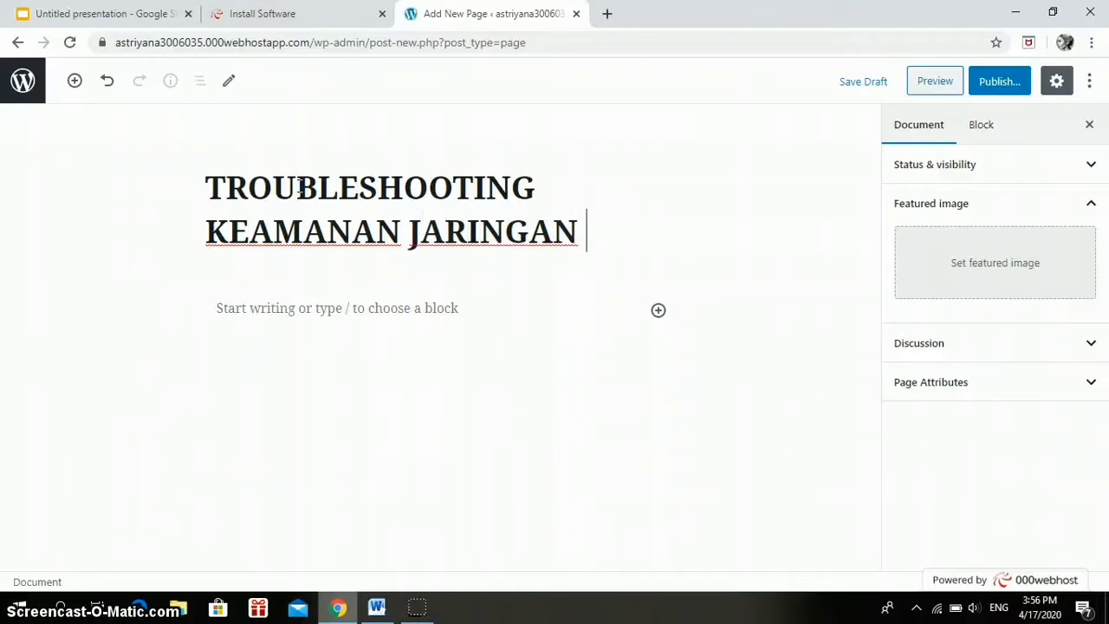
pyautogui.write('PADA JARINGAN ')
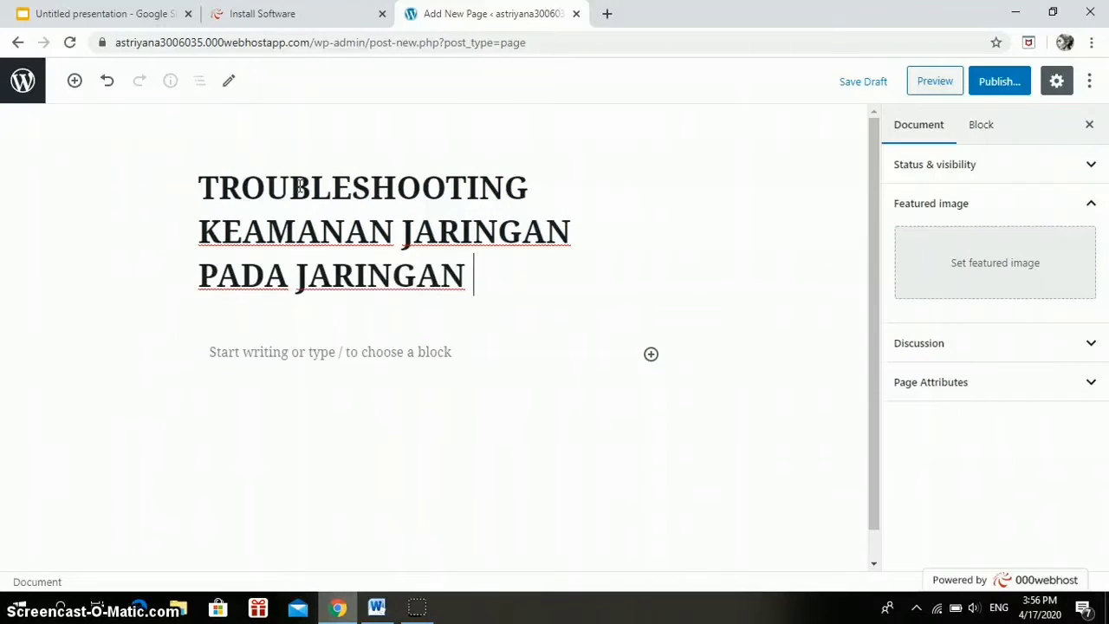
pyautogui.write('WAN')
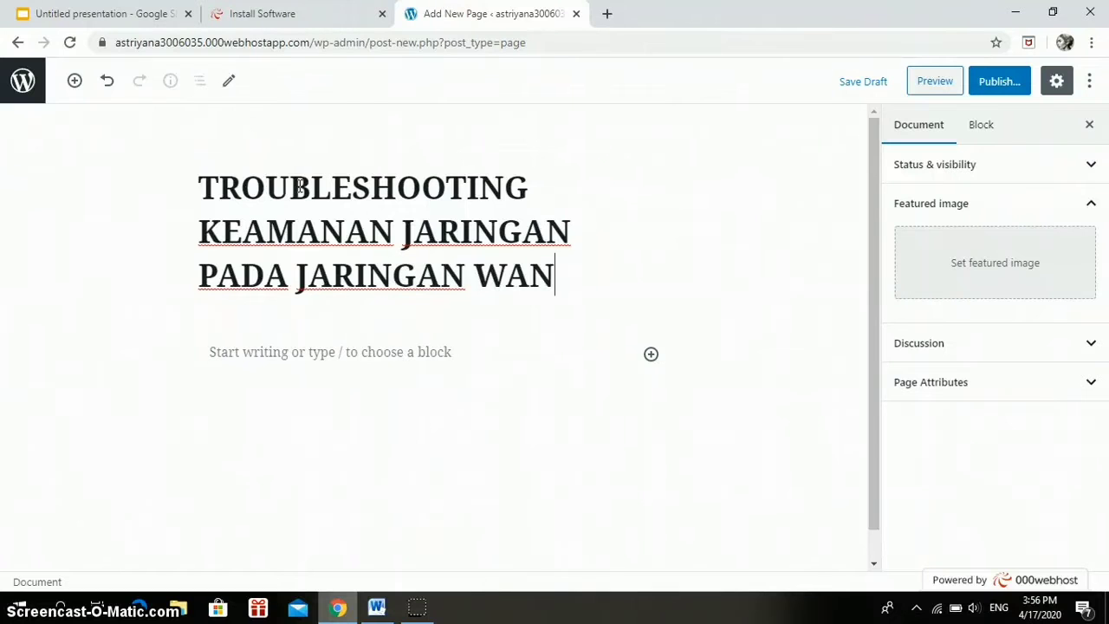
# Upload network system adm.jpg as the page's featured image, then switch to the Google Slides tab.
pyautogui.click(980, 266)
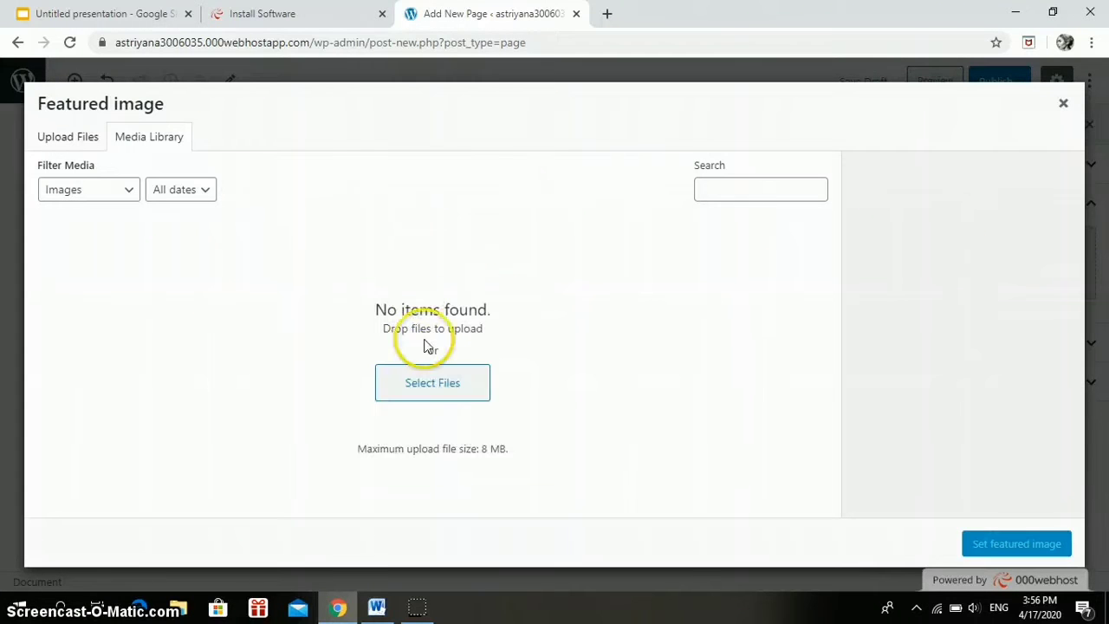
pyautogui.click(422, 396)
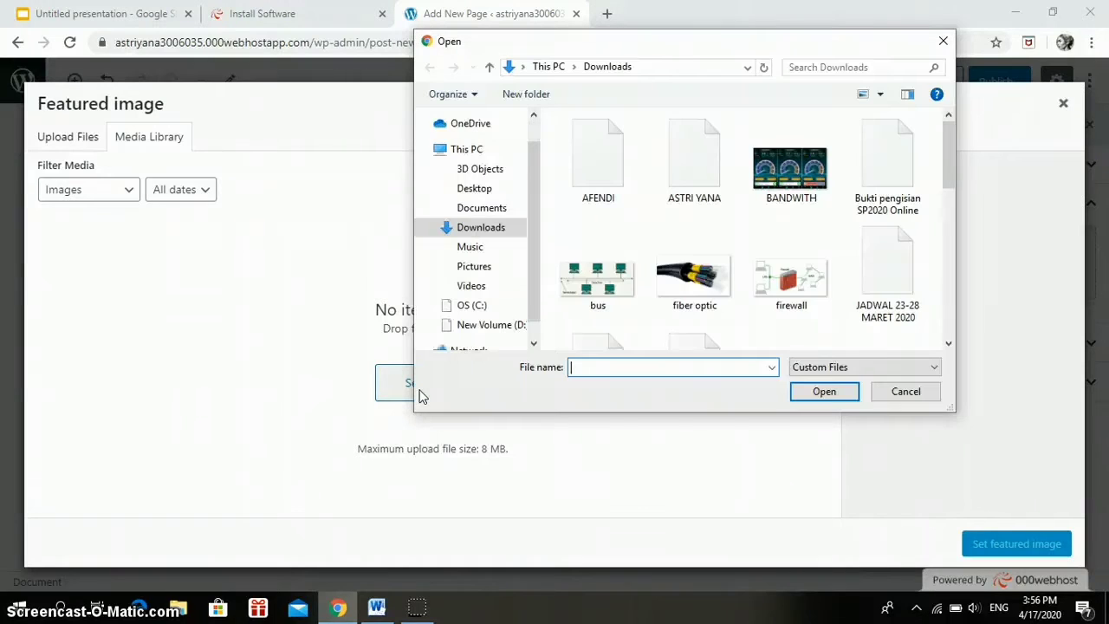
pyautogui.moveTo(948, 178); pyautogui.dragTo(956, 254)
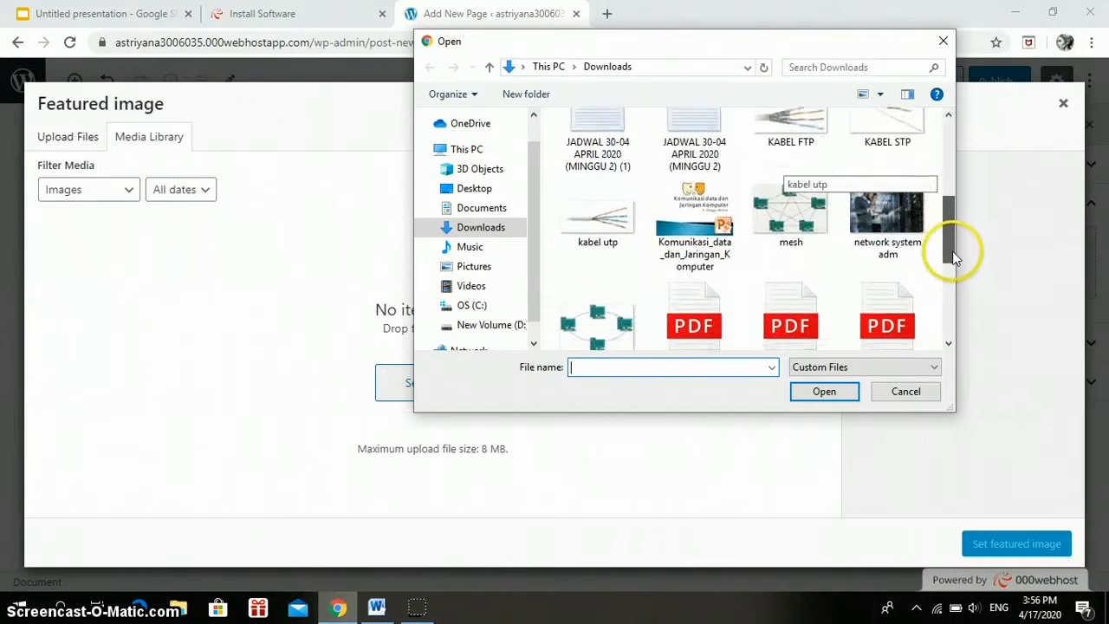
pyautogui.click(890, 206)
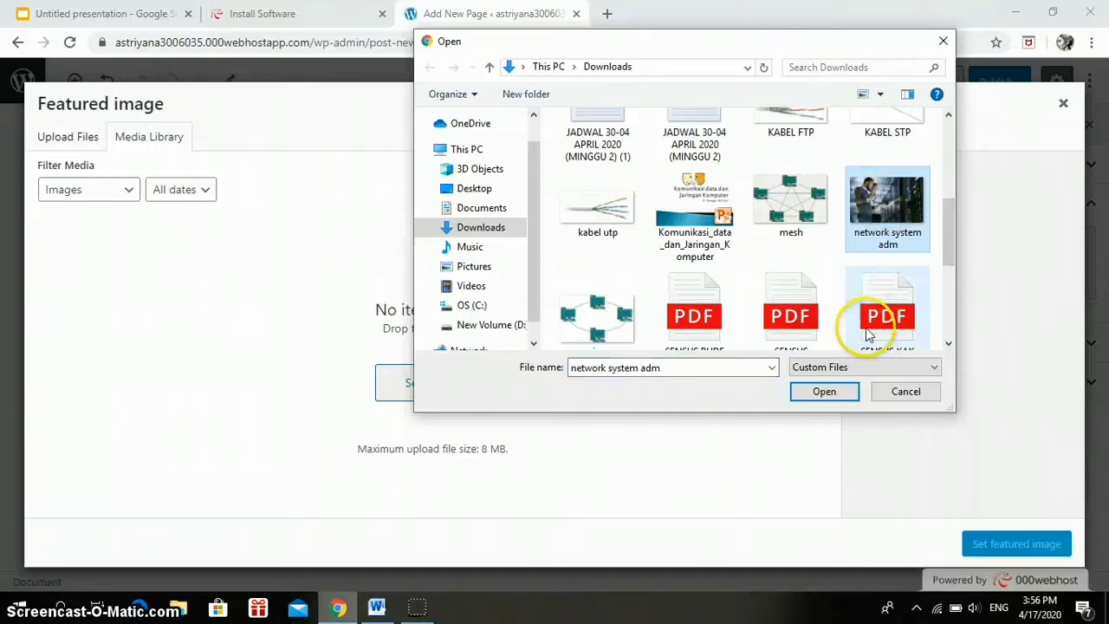
pyautogui.click(832, 390)
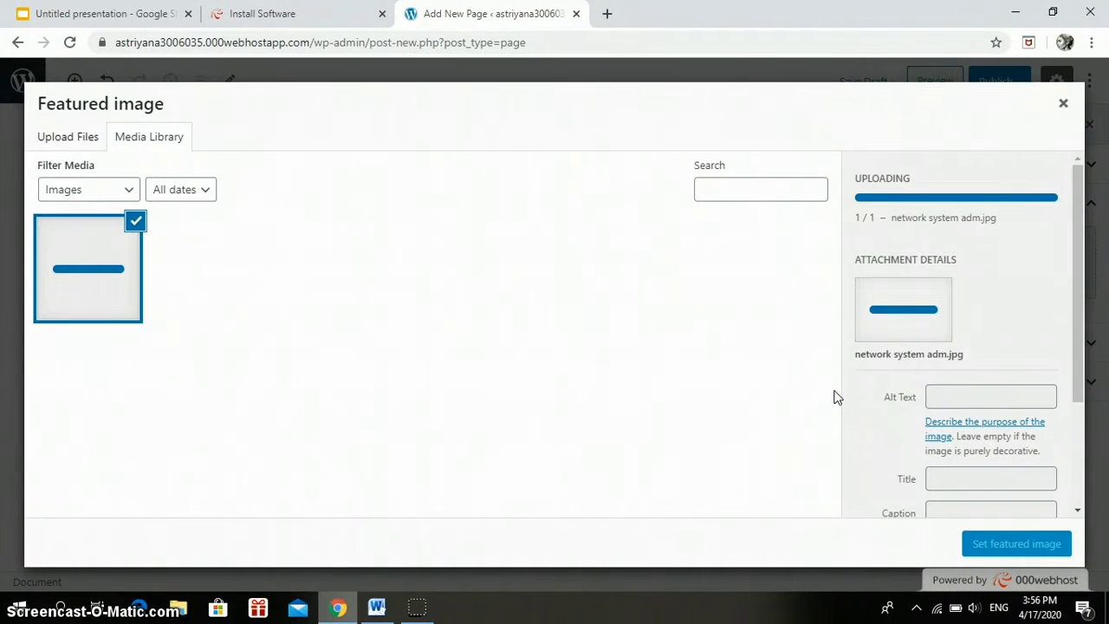
pyautogui.click(1024, 537)
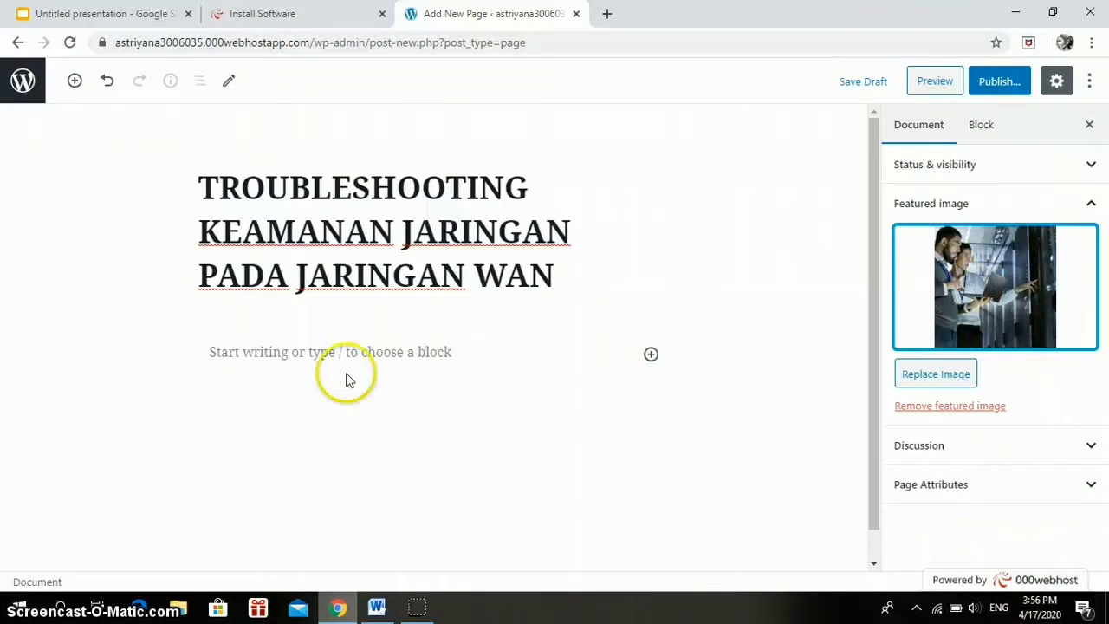
pyautogui.click(322, 348)
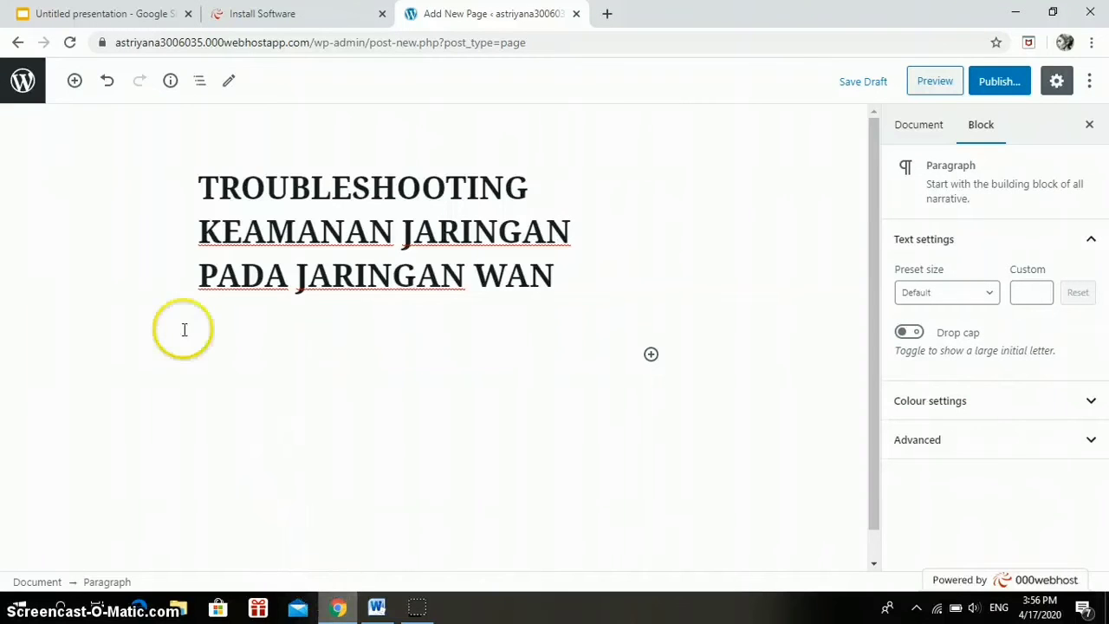
pyautogui.click(87, 13)
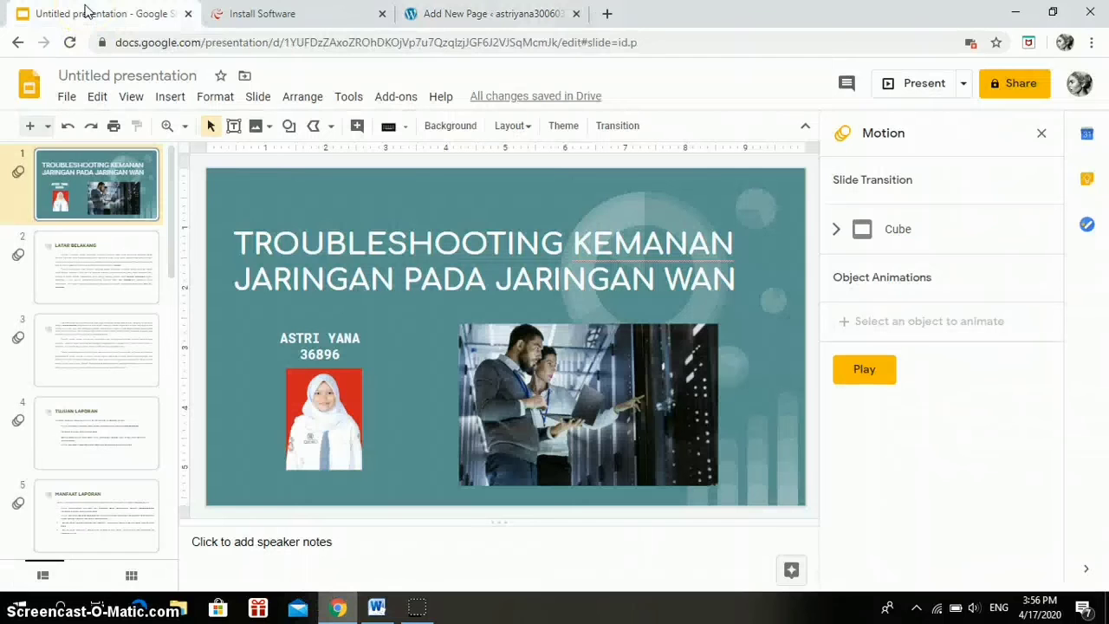
# Publish the presentation via File > Publish to the web > Embed, copy the embed code, and return to WordPress.
pyautogui.click(66, 98)
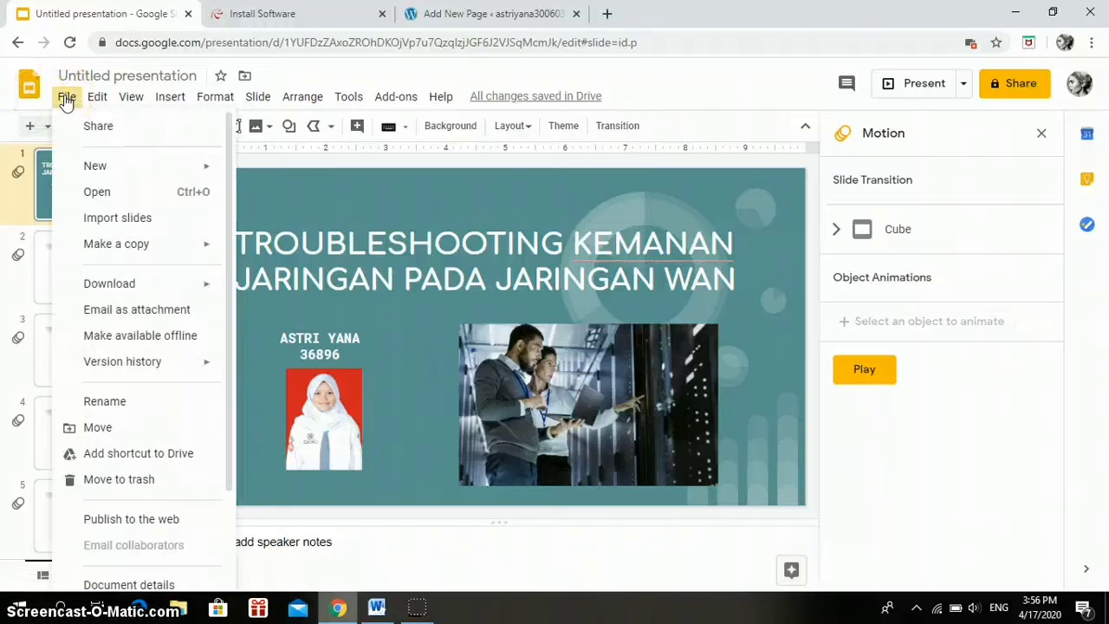
pyautogui.click(130, 519)
pyautogui.click(384, 407)
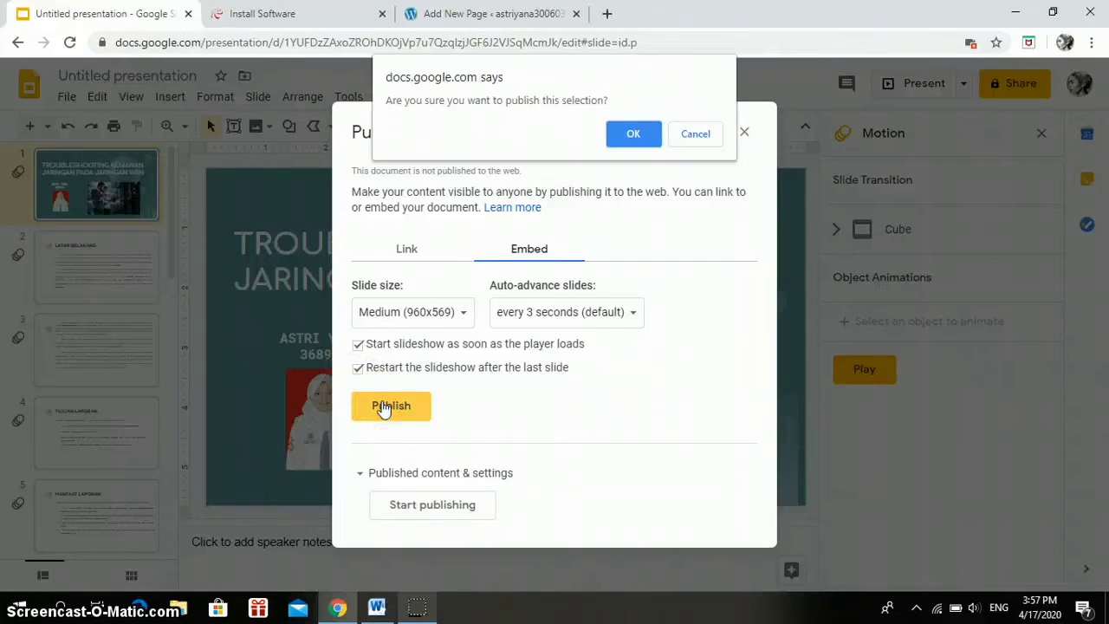
pyautogui.click(628, 137)
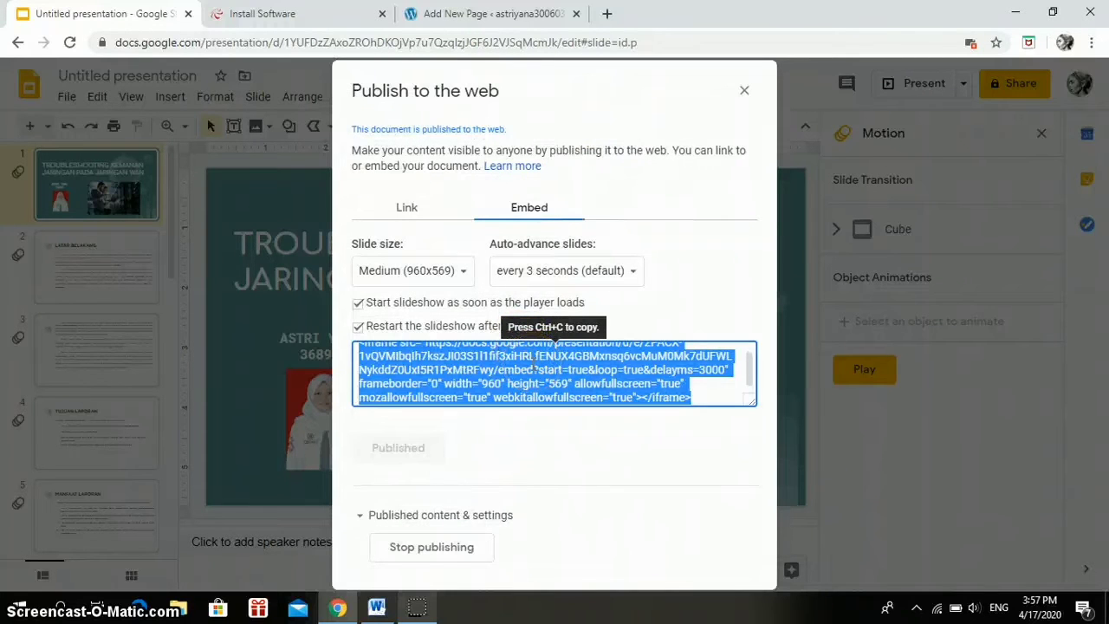
pyautogui.hotkey('ctrl', 'c')
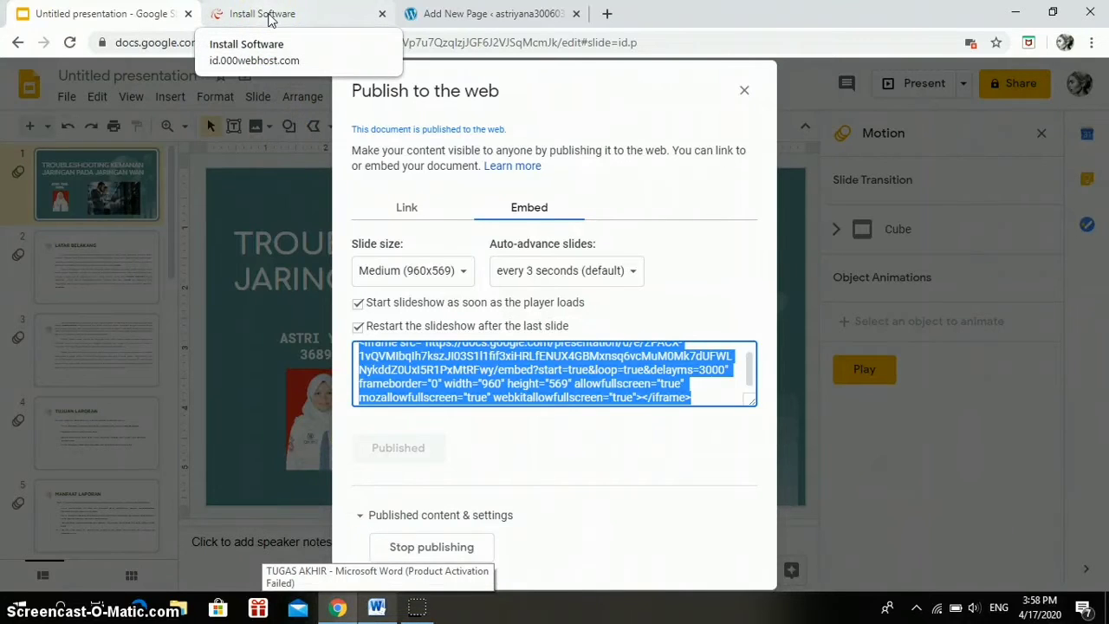
pyautogui.click(268, 19)
pyautogui.click(451, 14)
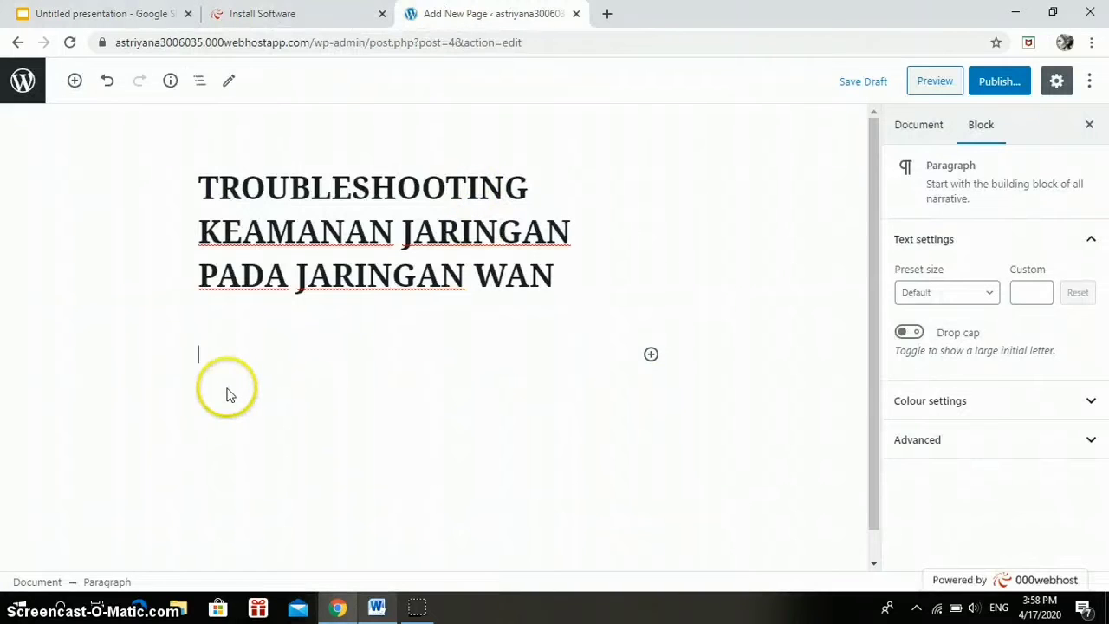
# Paste the Slides embed code into the page body, publish the page, and open it.
pyautogui.hotkey('ctrl', 'v')
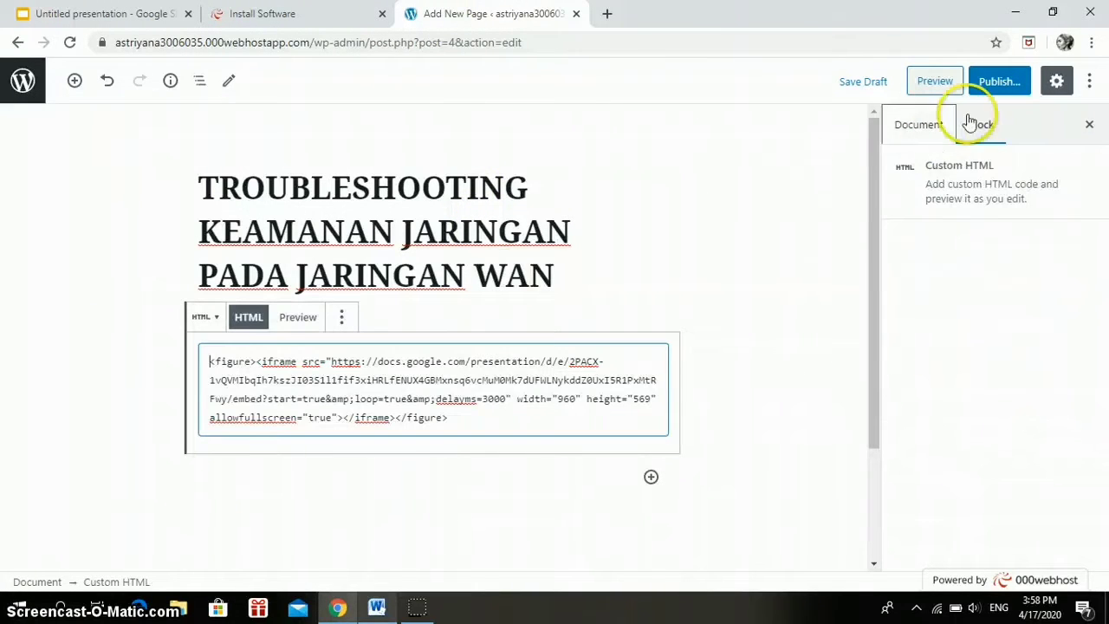
pyautogui.click(988, 83)
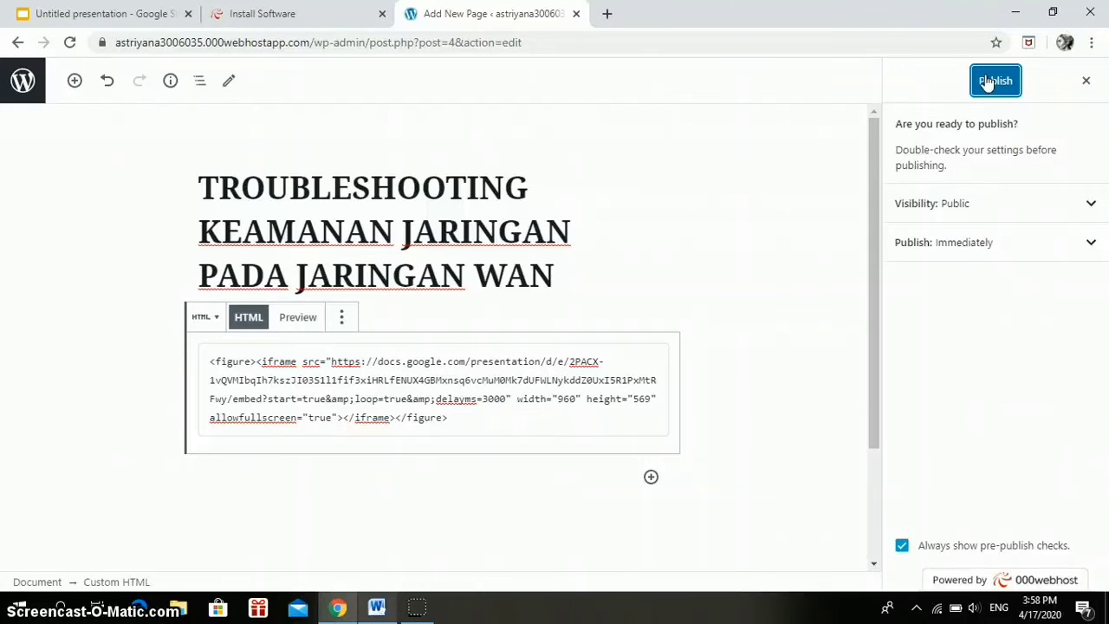
pyautogui.click(988, 82)
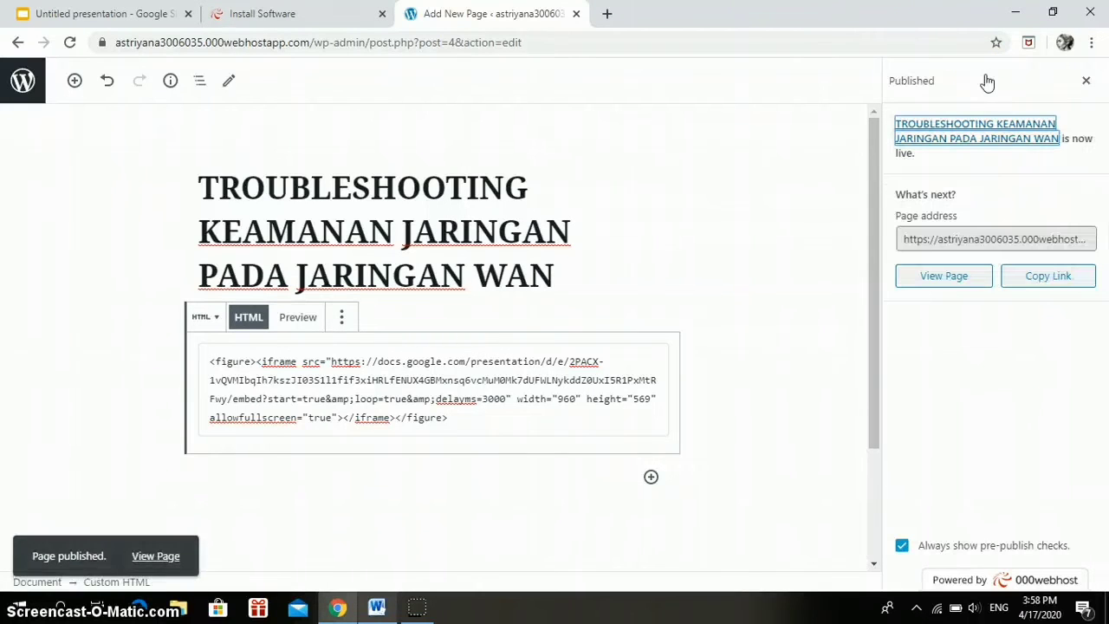
pyautogui.click(934, 281)
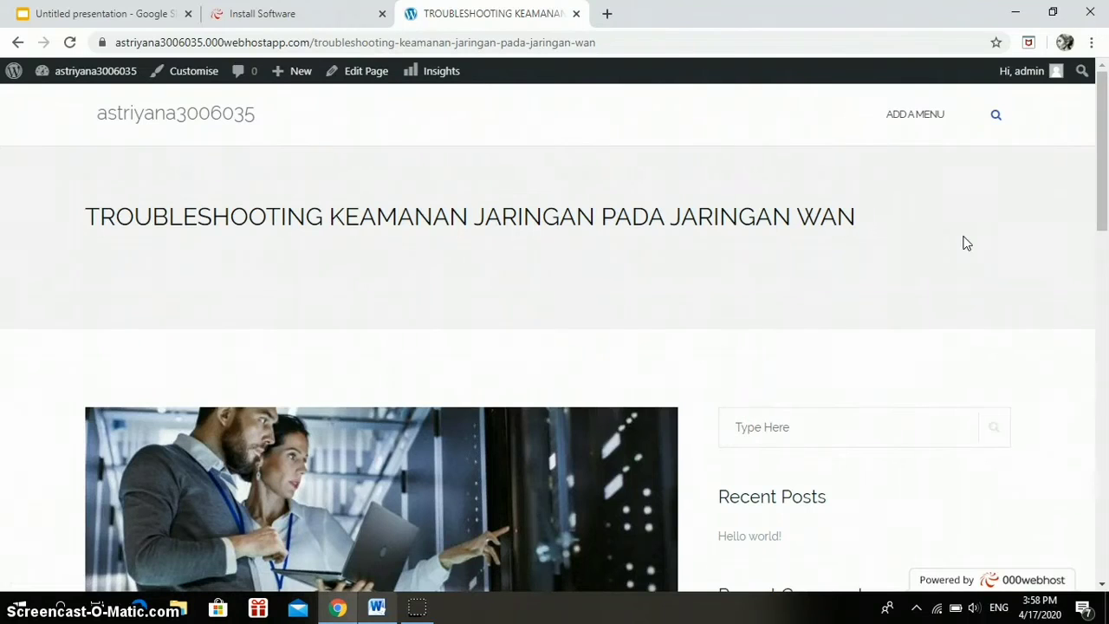
# Scroll to the embedded slideshow, play it through LATAR BELAKANG to slide 3, then show it full screen.
pyautogui.moveTo(1092, 168); pyautogui.dragTo(1104, 412)
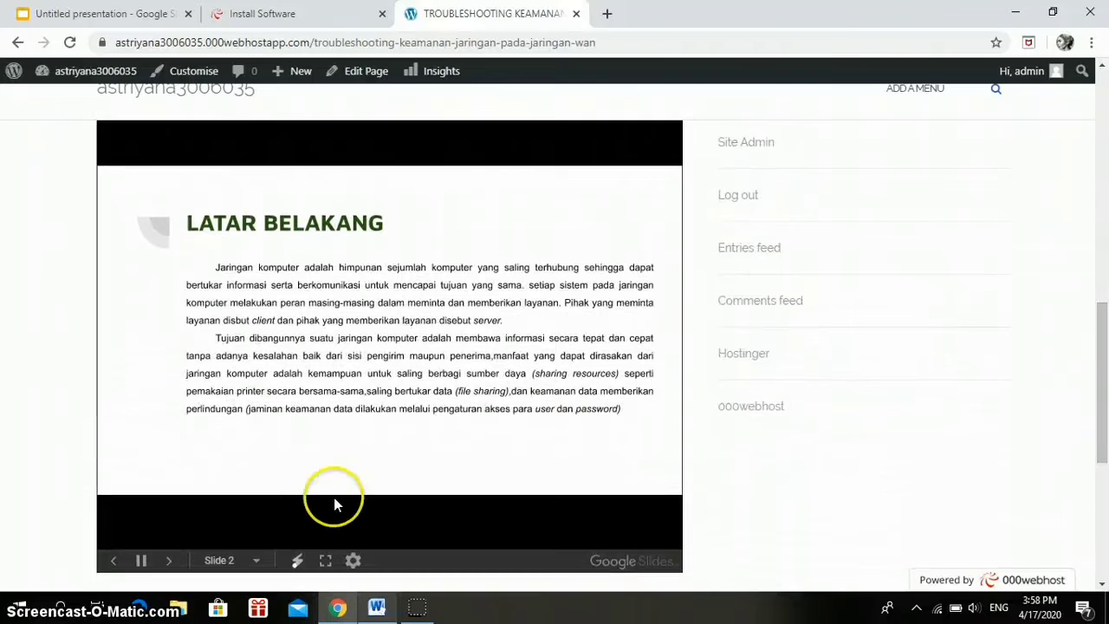
pyautogui.click(116, 562)
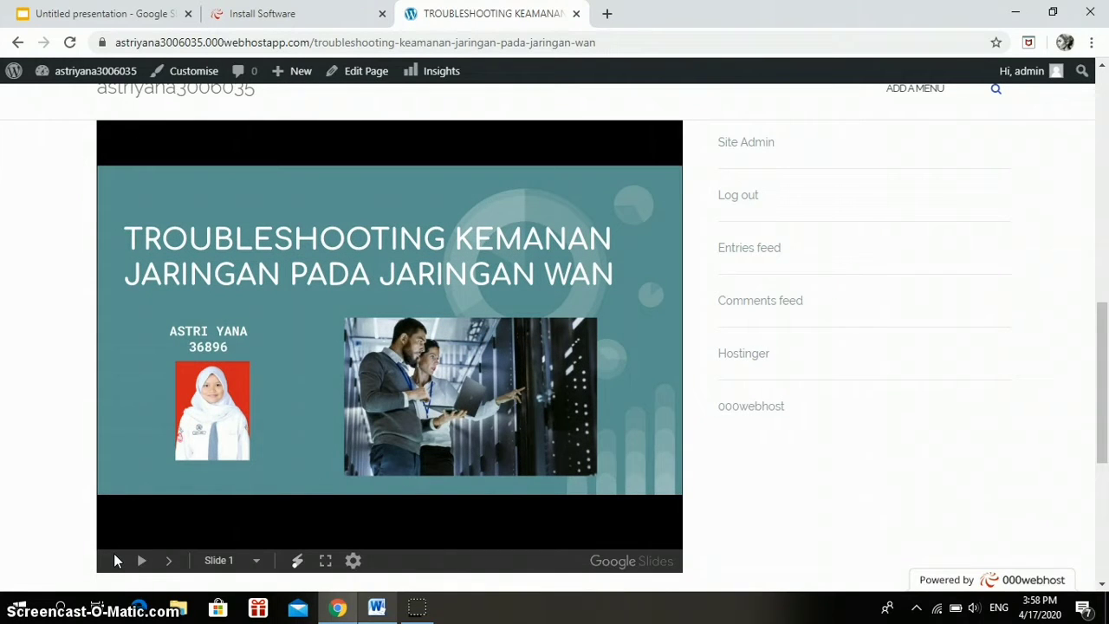
pyautogui.click(143, 561)
pyautogui.click(166, 561)
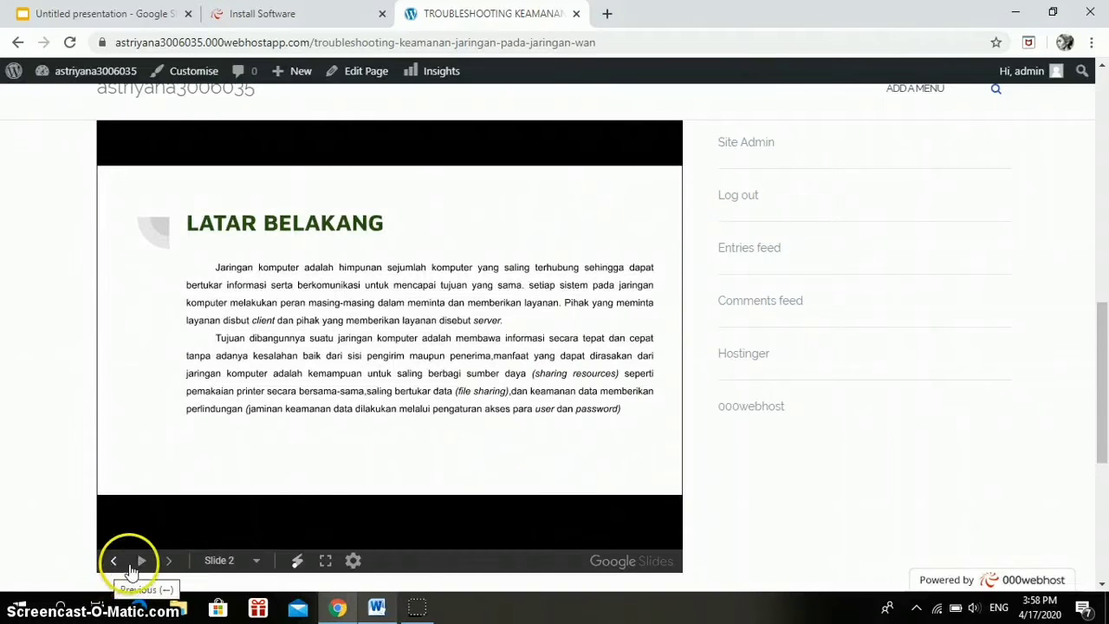
pyautogui.click(165, 564)
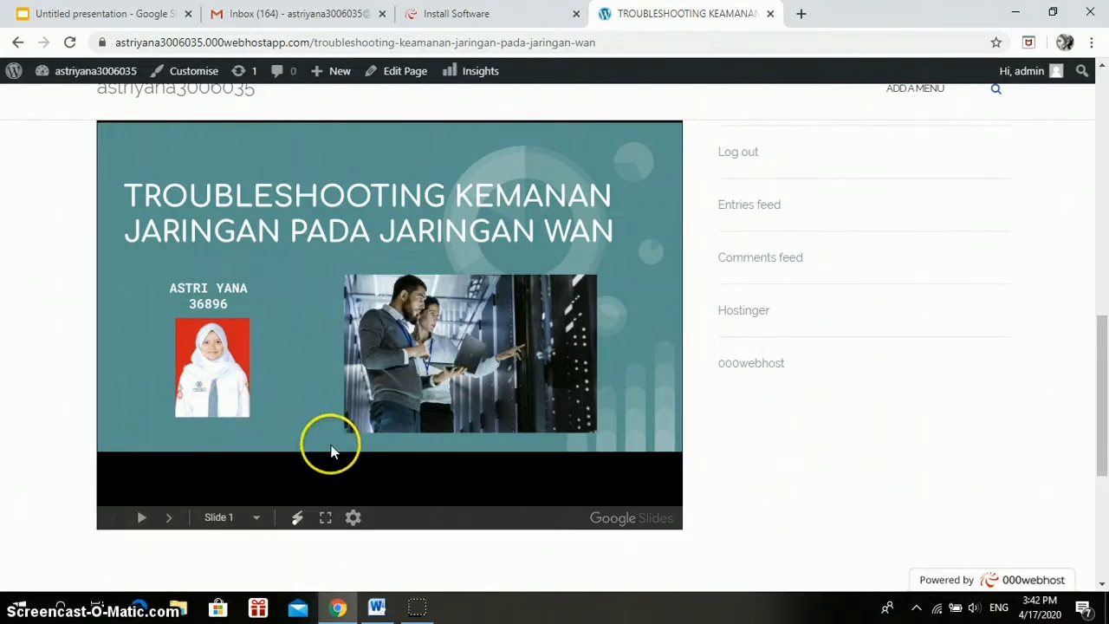
pyautogui.click(326, 518)
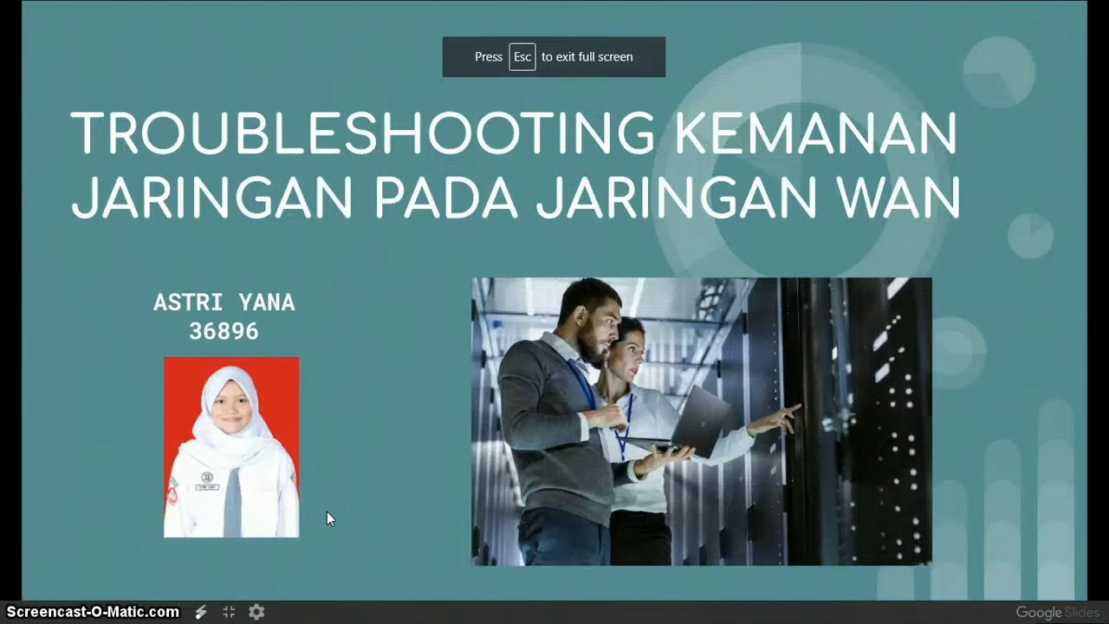